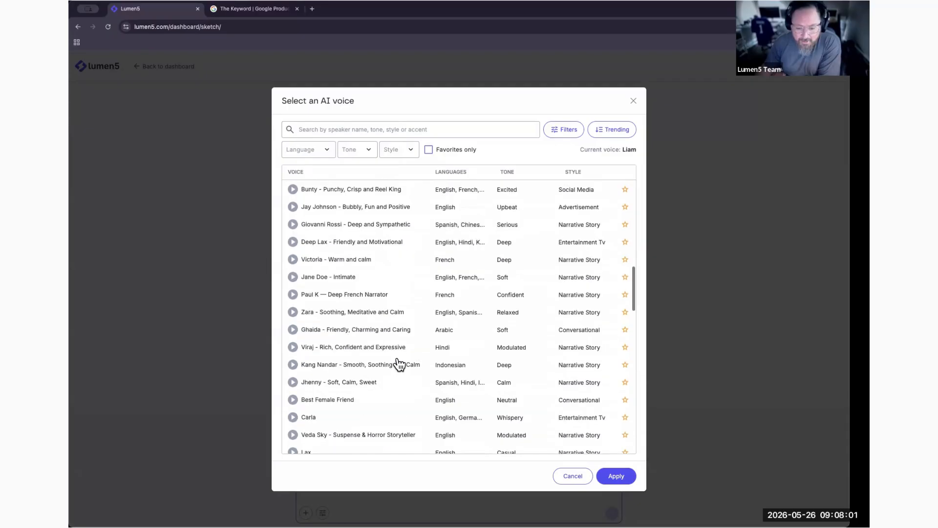
pyautogui.scroll(-5, 398, 364)
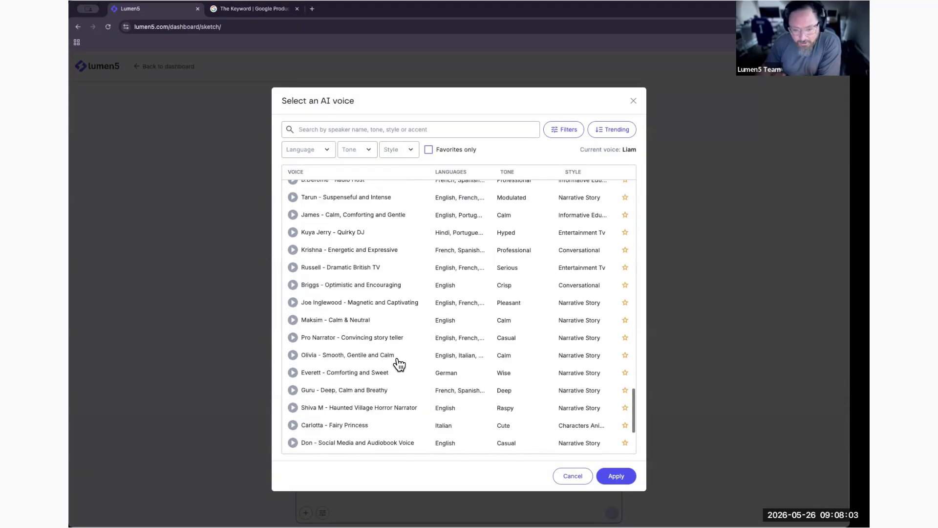
pyautogui.scroll(20, 398, 362)
pyautogui.click(323, 131)
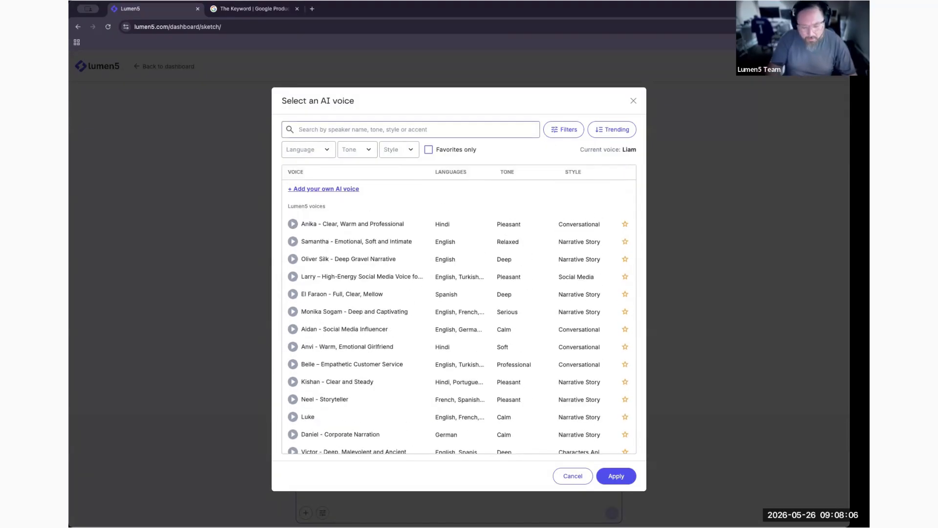
pyautogui.write('gareth')
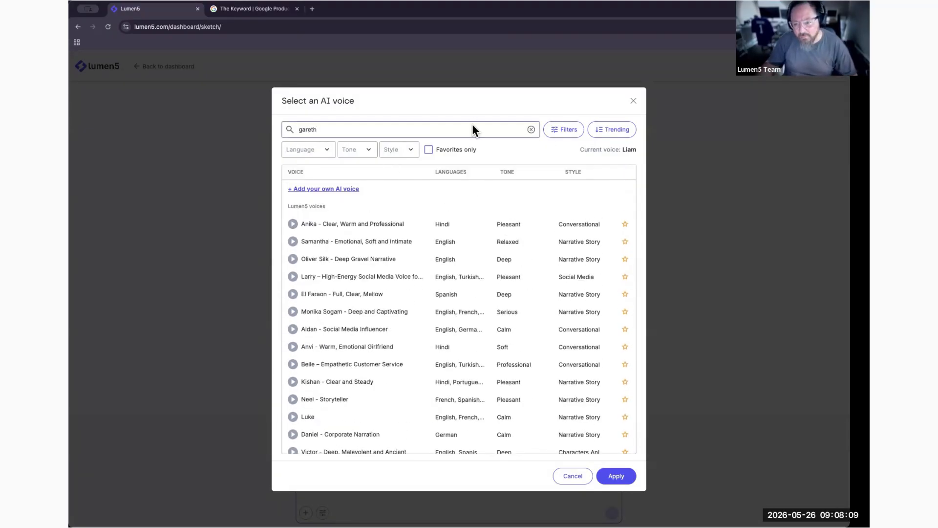
pyautogui.doubleClick(319, 130)
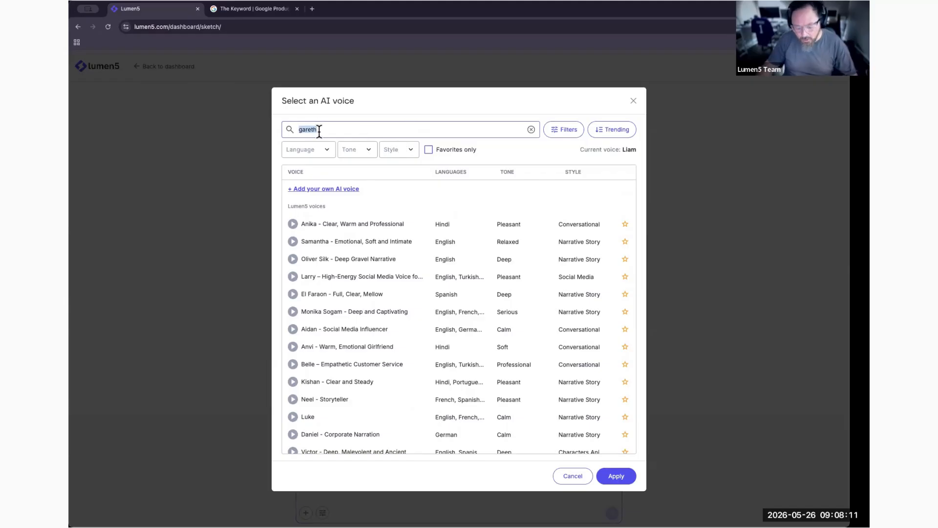
pyautogui.press('BackSpace')
# Start adding a custom AI voice by recording a voiceover, and read through the prompter script
pyautogui.click(327, 188)
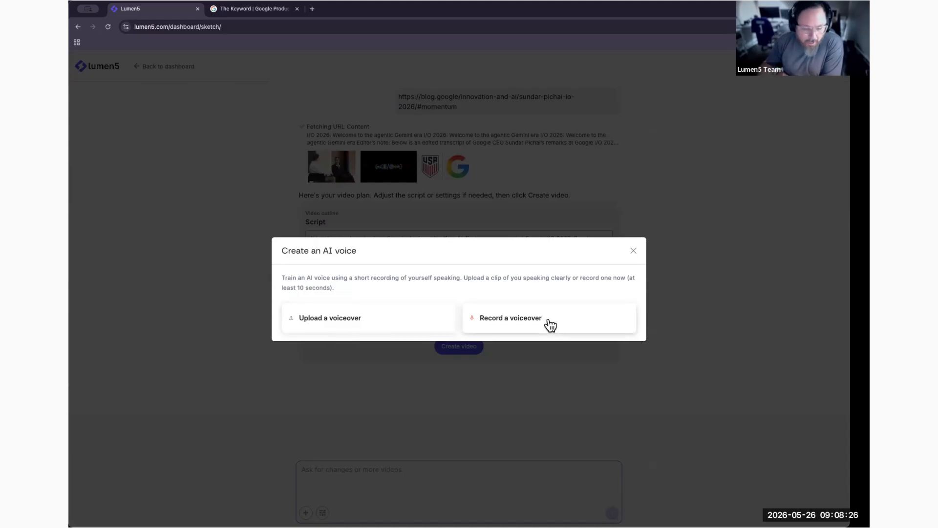
pyautogui.click(574, 323)
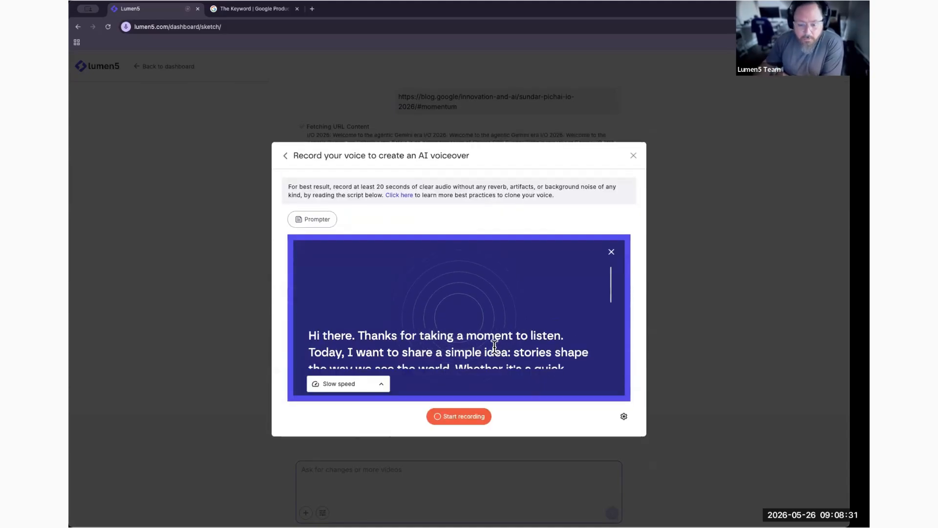
pyautogui.scroll(-3, 469, 308)
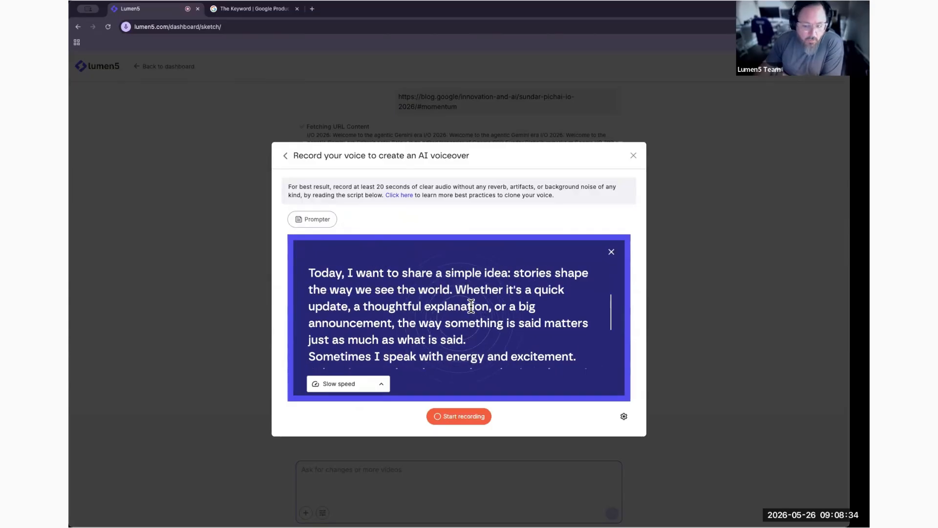
pyautogui.scroll(1, 501, 311)
pyautogui.scroll(-1, 501, 311)
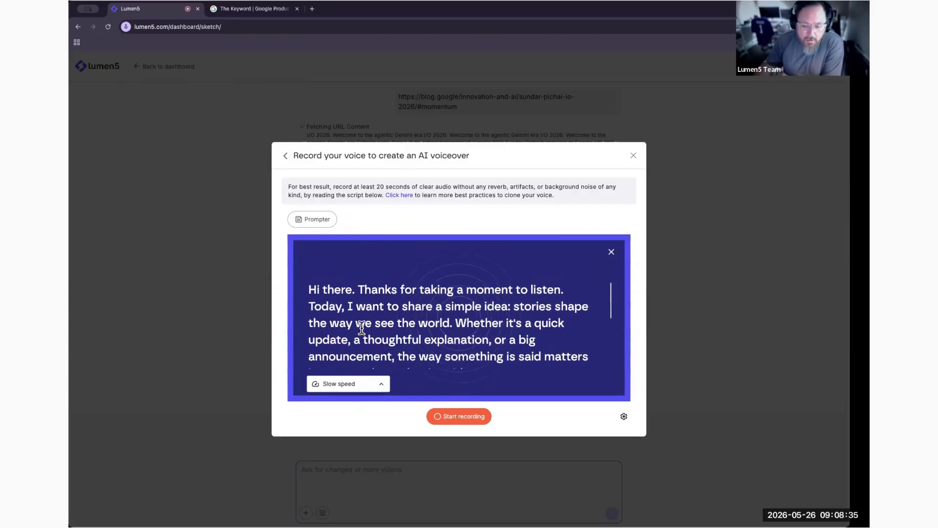
pyautogui.scroll(-1, 436, 318)
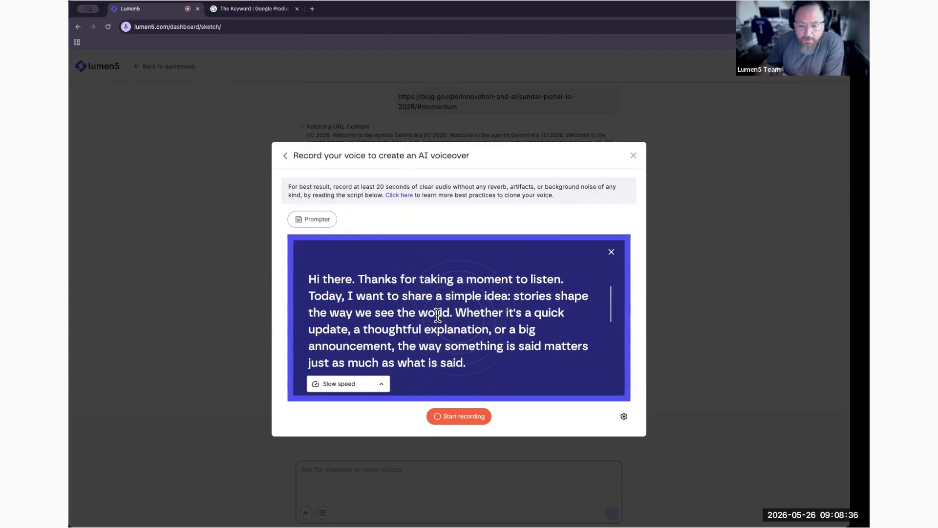
pyautogui.scroll(1, 436, 318)
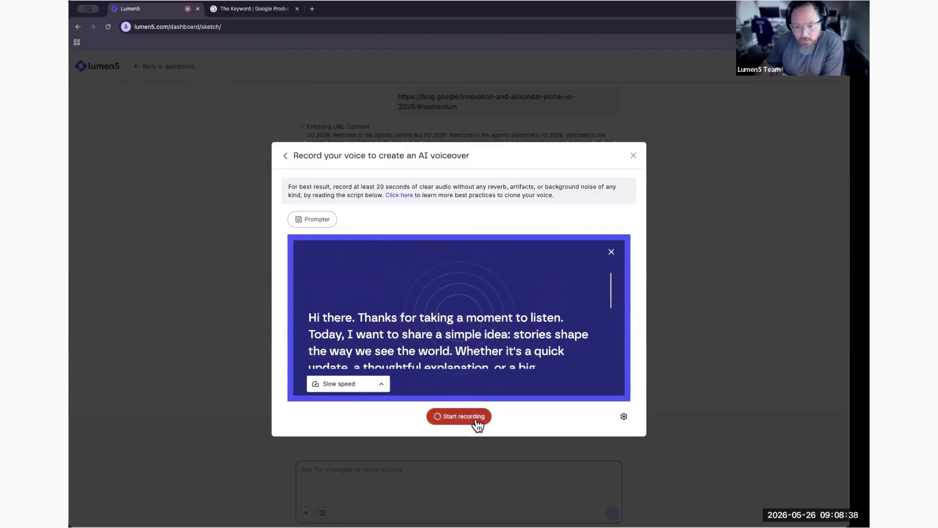
pyautogui.scroll(1, 478, 342)
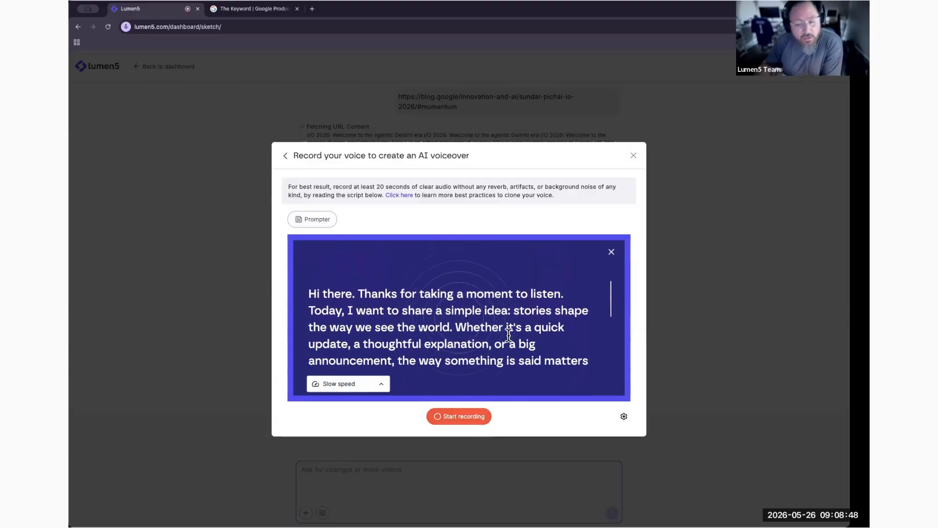
# Record a voice sample of about 40 seconds from the prompter script, finish the recording and upload it
pyautogui.click(475, 421)
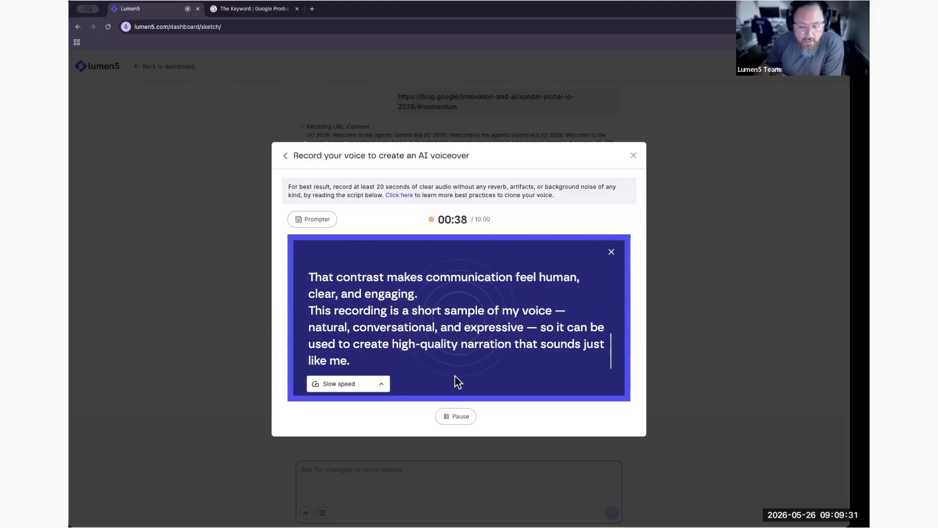
pyautogui.click(472, 416)
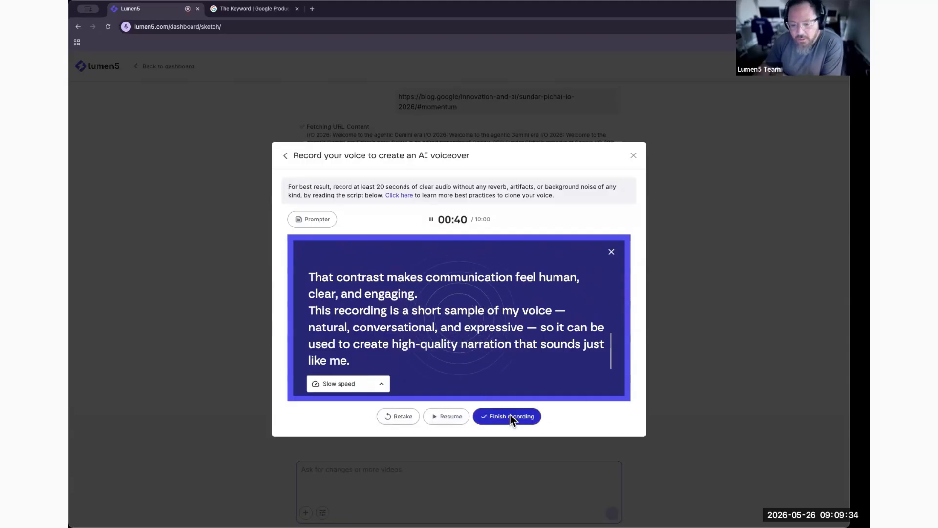
pyautogui.click(509, 415)
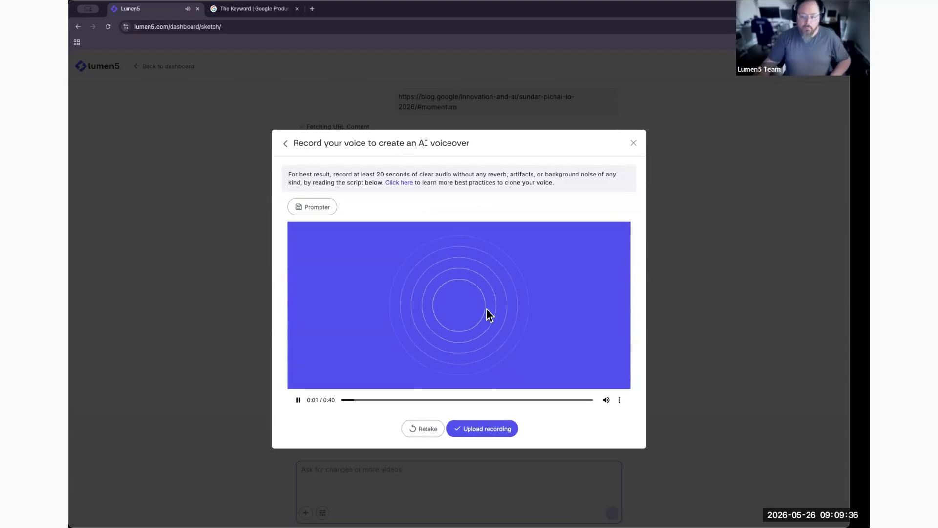
pyautogui.click(494, 428)
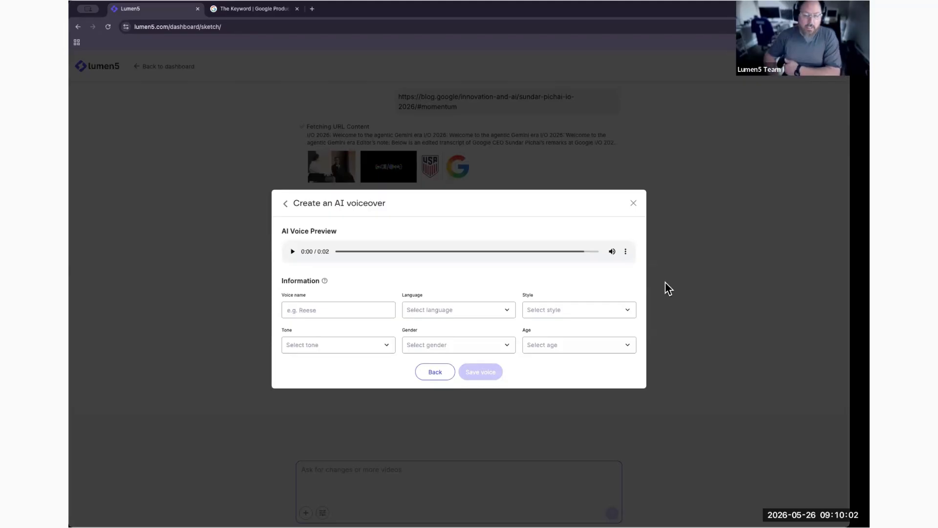
# Play the AI voice preview, enter the speaker's first name as the voice name and set the language to English
pyautogui.click(294, 254)
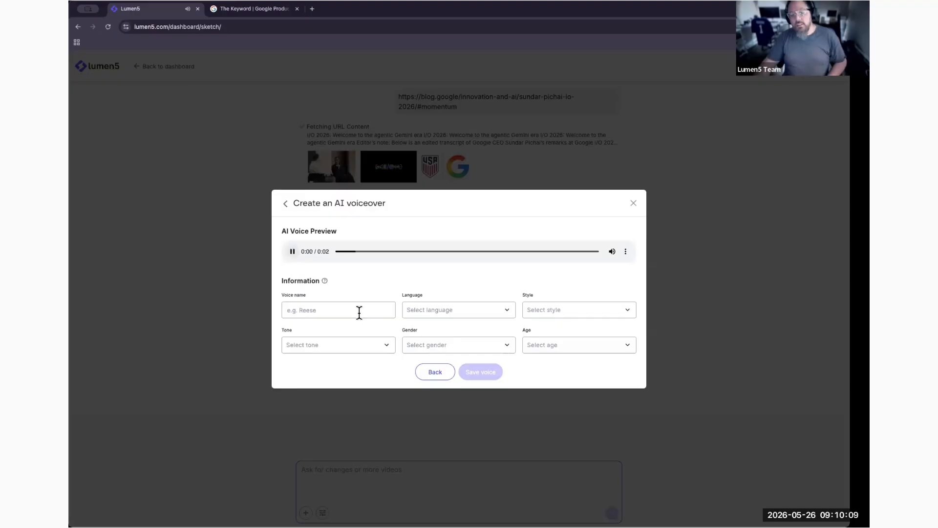
pyautogui.click(346, 312)
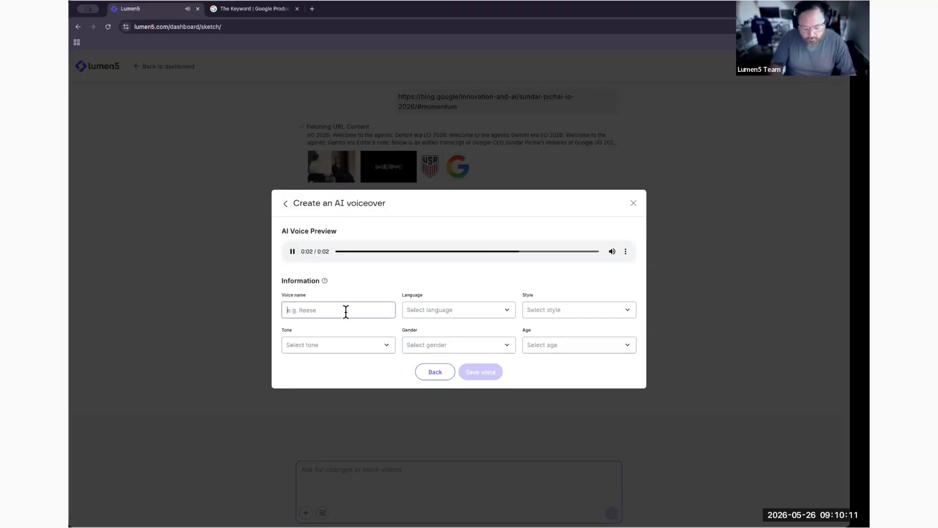
pyautogui.write('Gareth')
pyautogui.press('Tab')
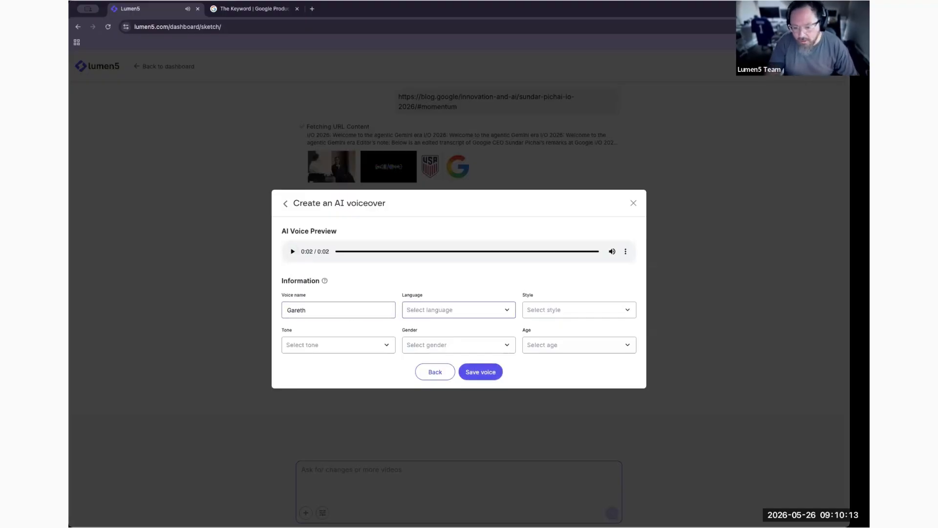
pyautogui.click(470, 315)
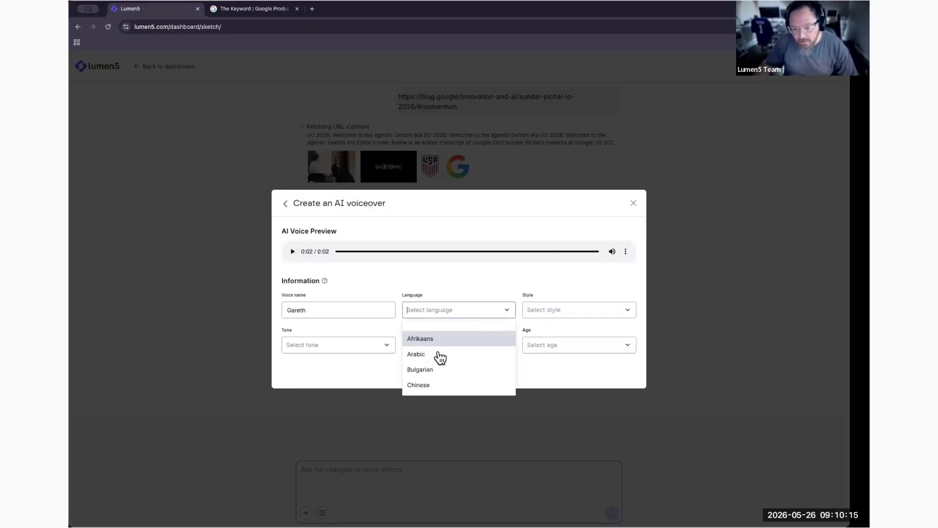
pyautogui.scroll(-4, 445, 367)
pyautogui.scroll(-2, 454, 367)
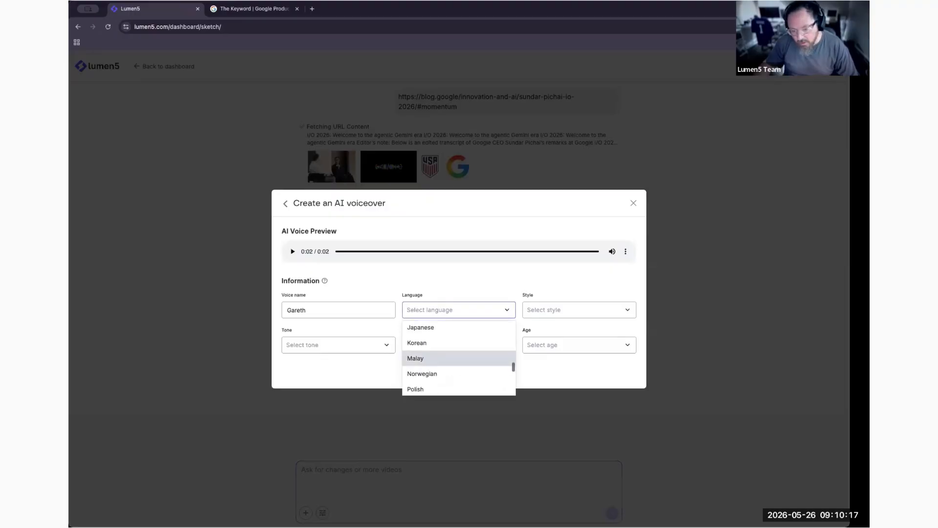
pyautogui.write('en')
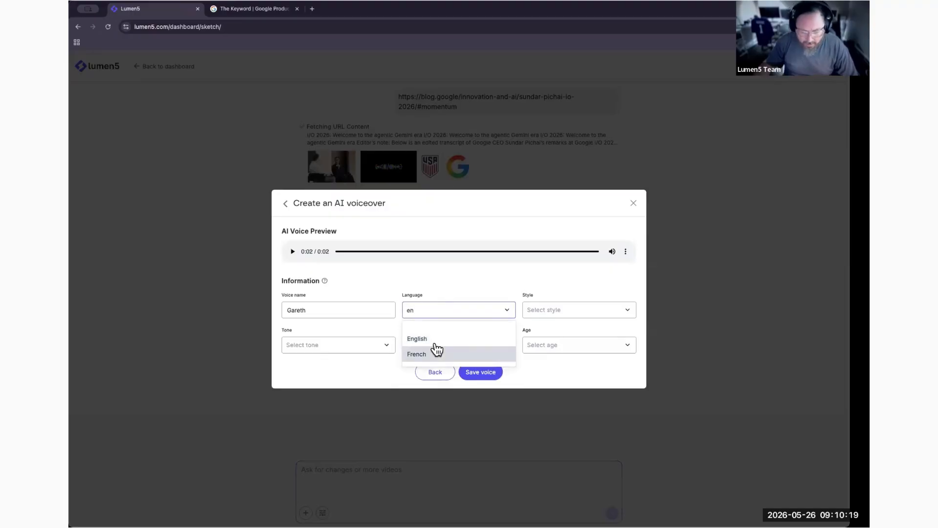
pyautogui.click(438, 337)
# Set the voice's style to Conversational, tone to Casual, gender to Male and age to Middle aged, and save it for the video
pyautogui.click(565, 323)
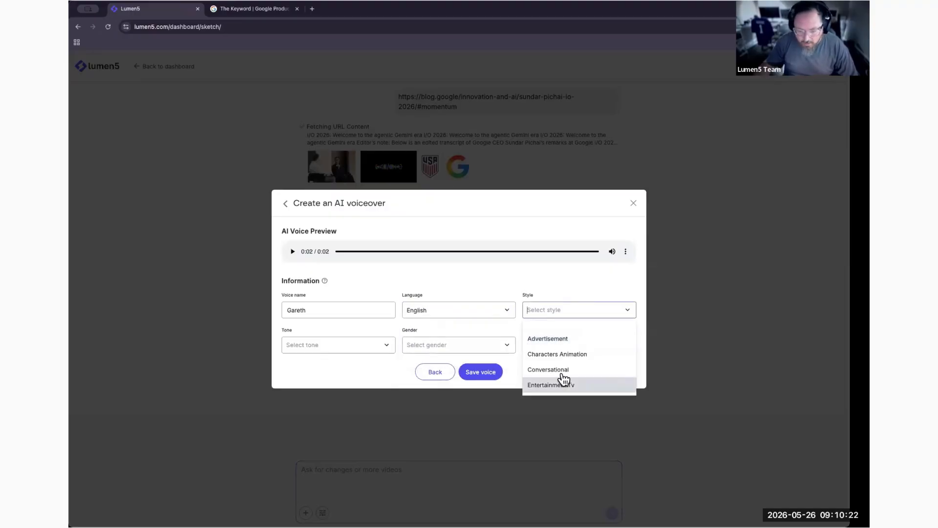
pyautogui.click(559, 369)
pyautogui.click(366, 345)
pyautogui.scroll(-1, 312, 410)
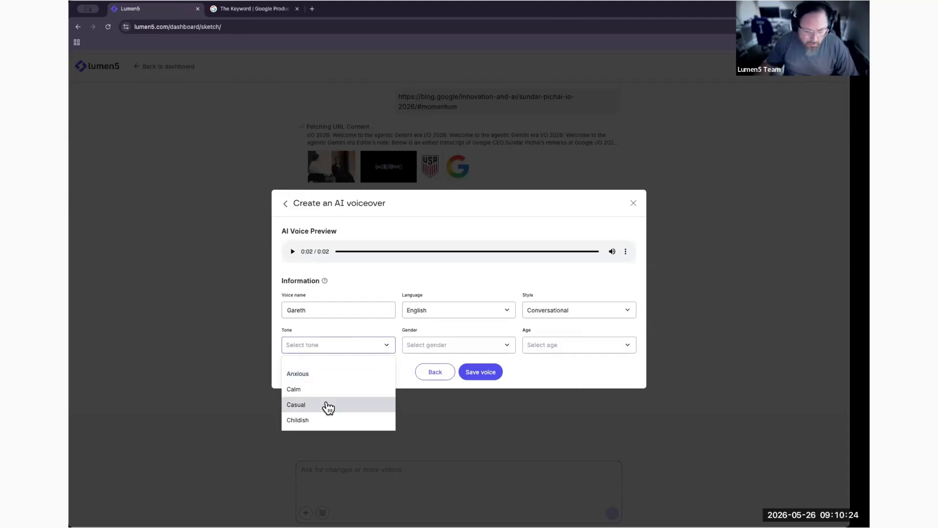
pyautogui.click(307, 364)
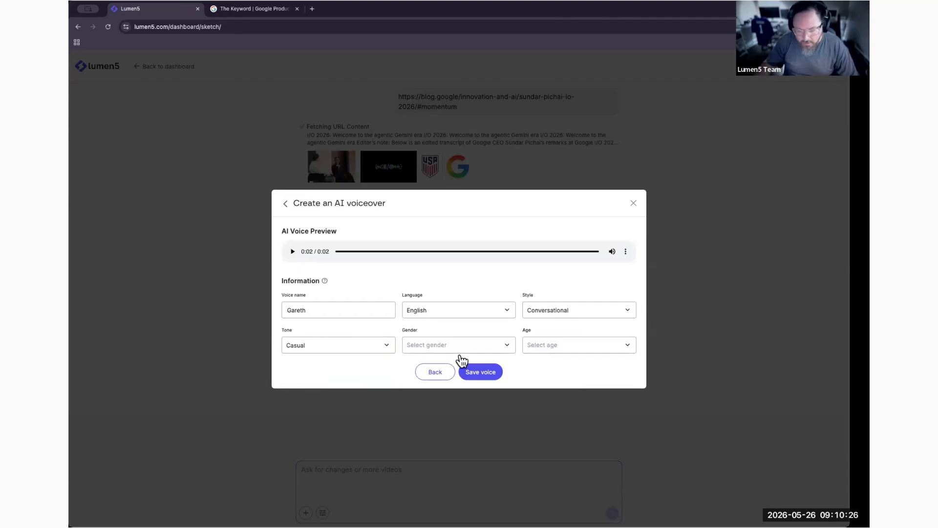
pyautogui.click(462, 348)
pyautogui.click(486, 380)
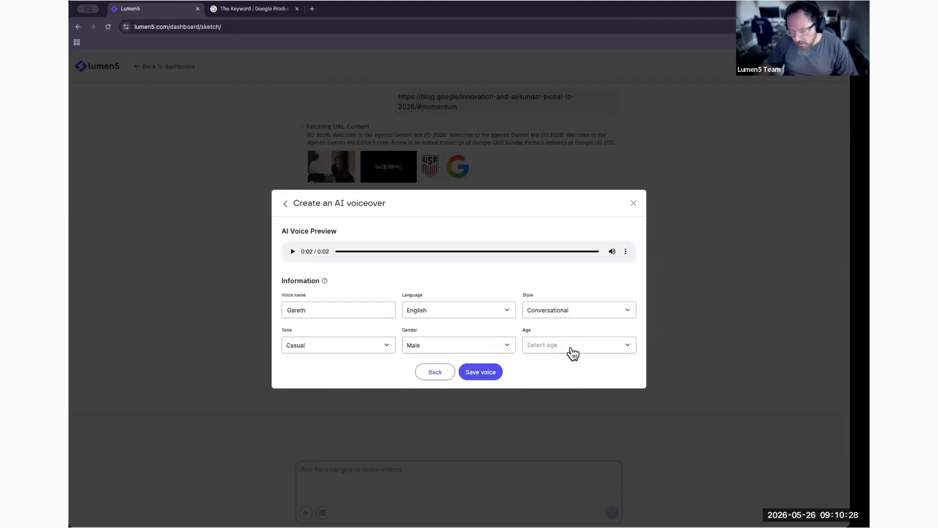
pyautogui.click(570, 348)
pyautogui.click(553, 375)
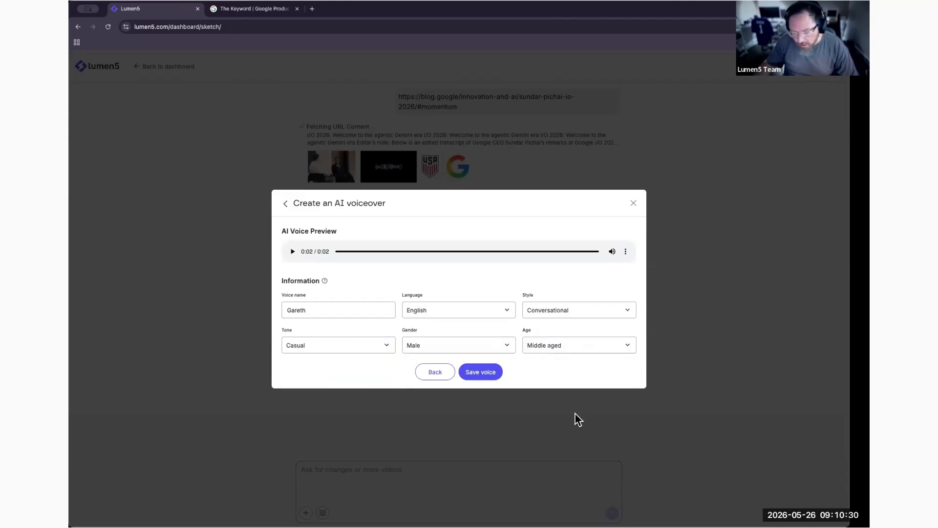
pyautogui.click(486, 371)
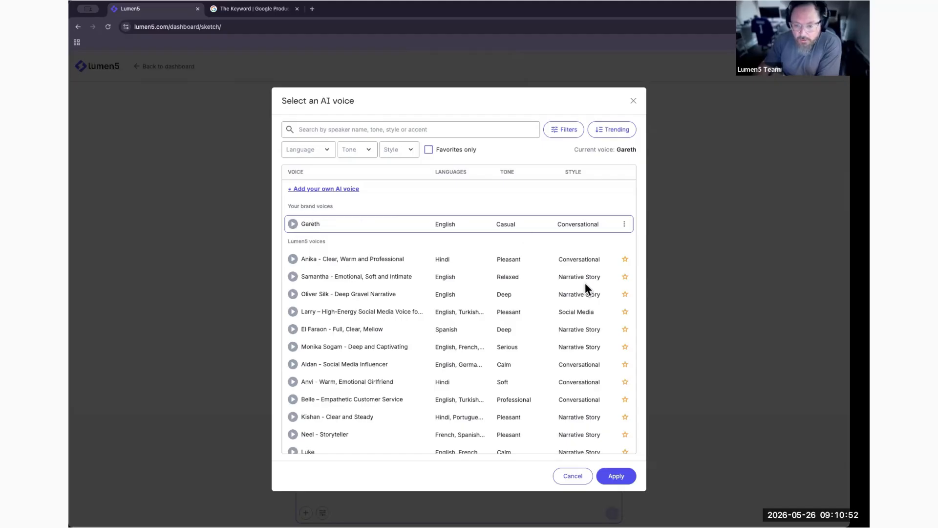
pyautogui.click(783, 358)
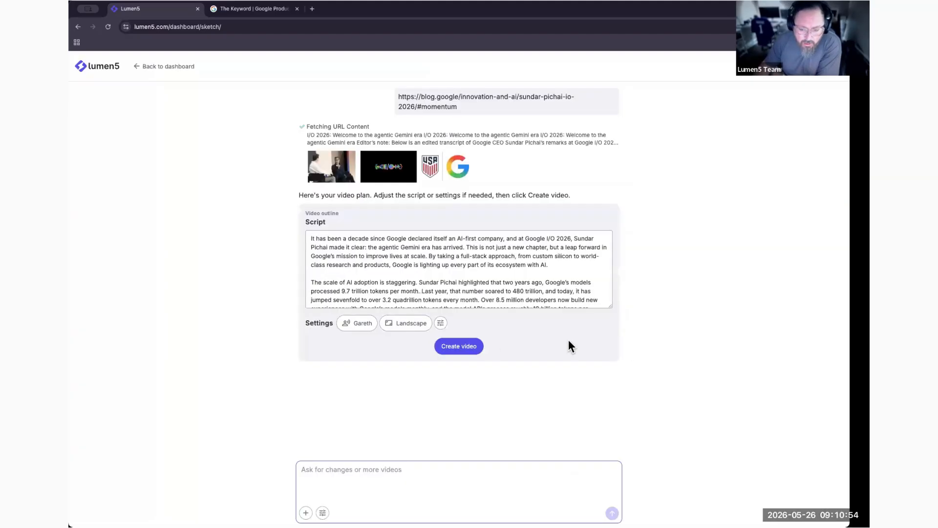
# Examine the video plan's orientation choice, its brand kit, template and blueprint options, and the media recommendation settings
pyautogui.click(410, 325)
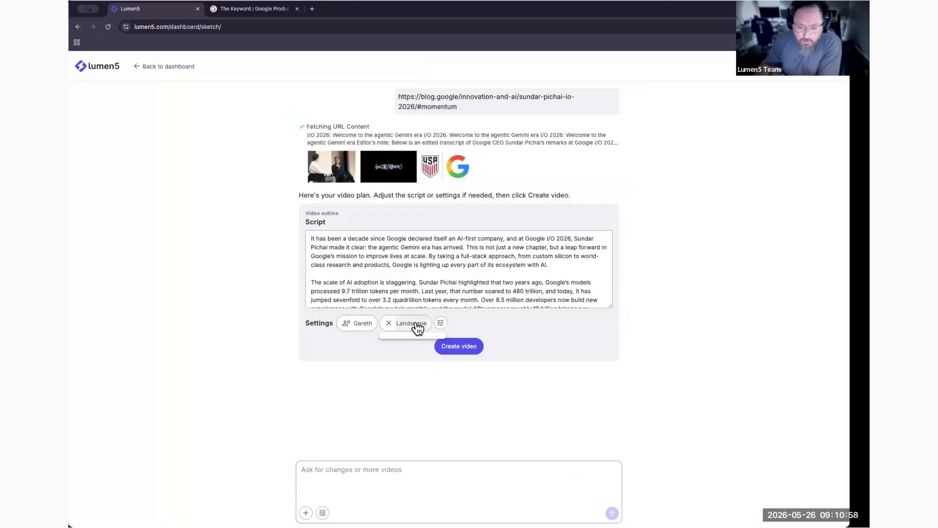
pyautogui.click(417, 325)
pyautogui.click(441, 324)
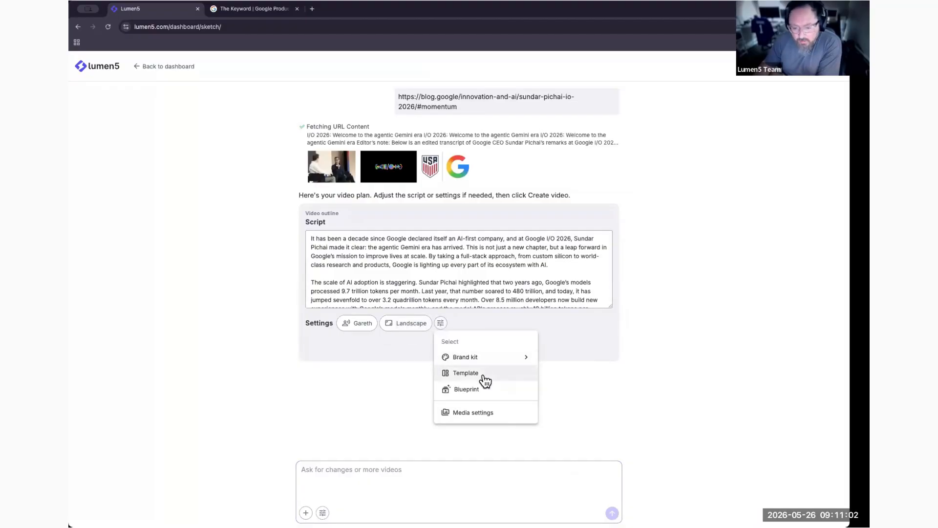
pyautogui.click(421, 354)
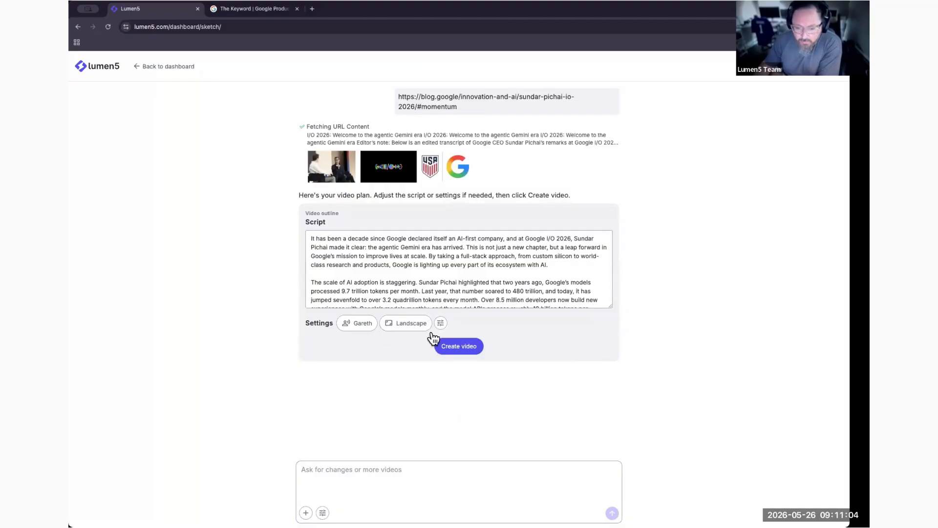
pyautogui.click(441, 323)
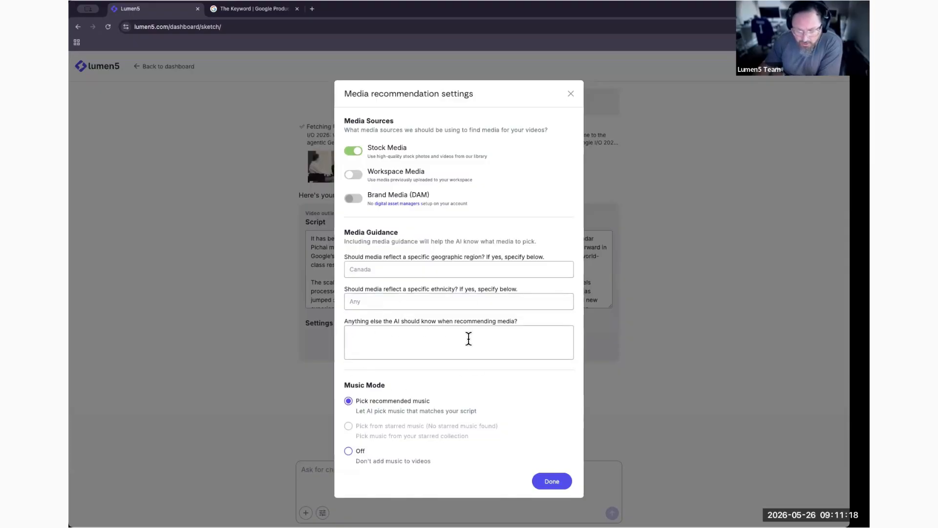
pyautogui.click(585, 114)
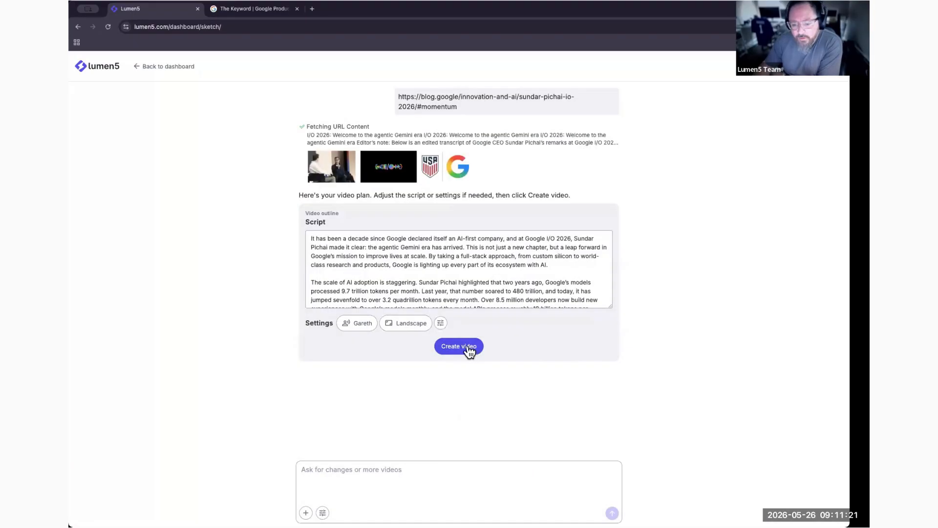
# Create the video from the plan and play its opening seconds to check the custom voiceover
pyautogui.click(468, 350)
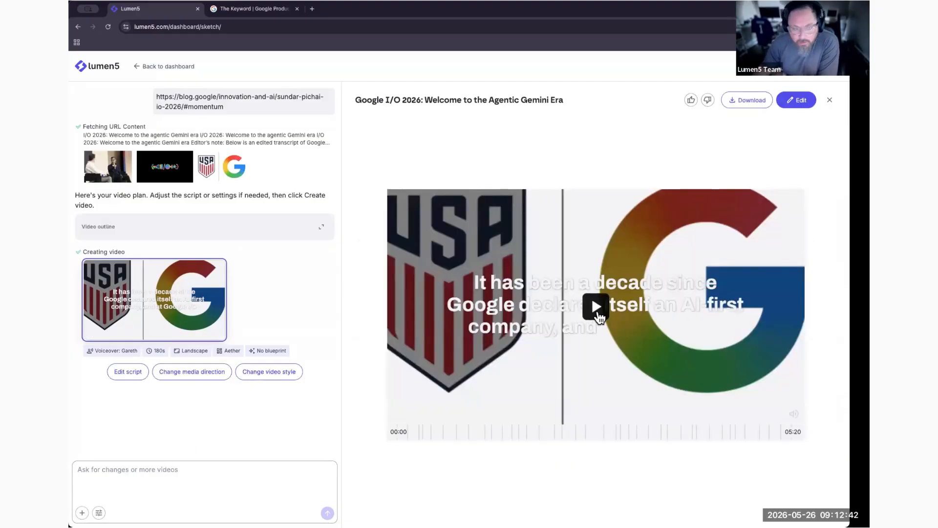
pyautogui.click(596, 307)
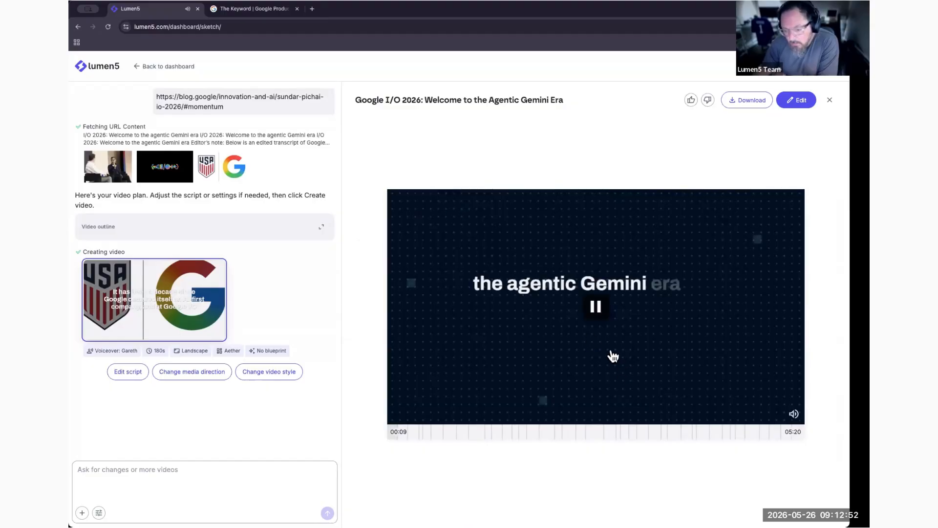
pyautogui.click(597, 308)
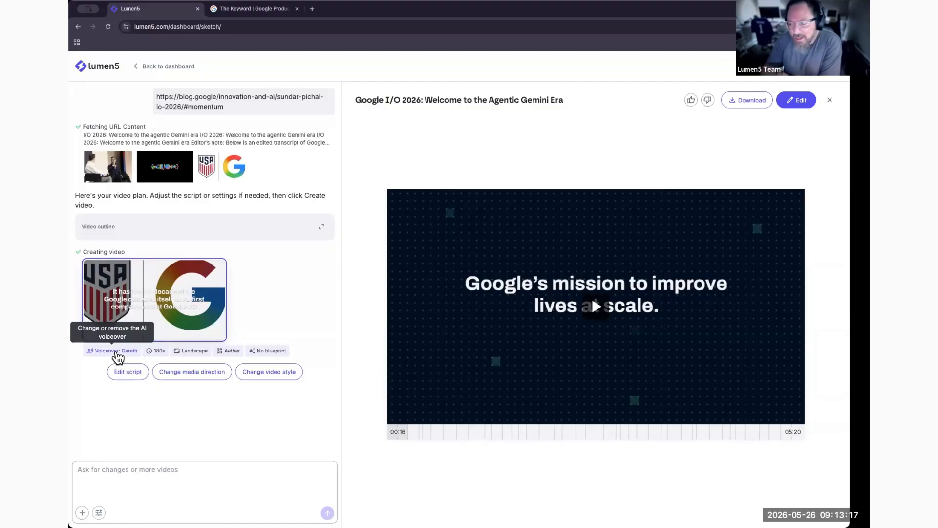
# Open the voiceover selection of the created video and browse the available AI voices
pyautogui.click(116, 352)
pyautogui.scroll(-1, 423, 338)
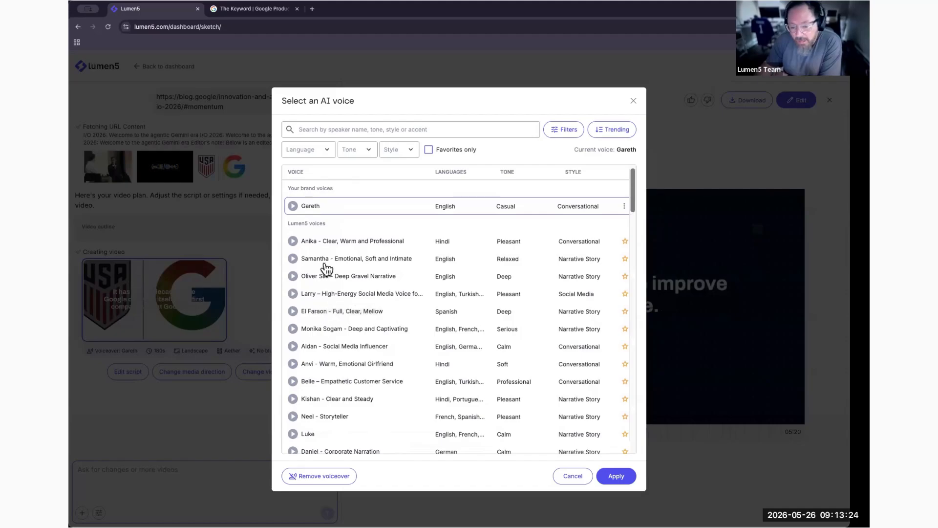
pyautogui.scroll(-3, 377, 374)
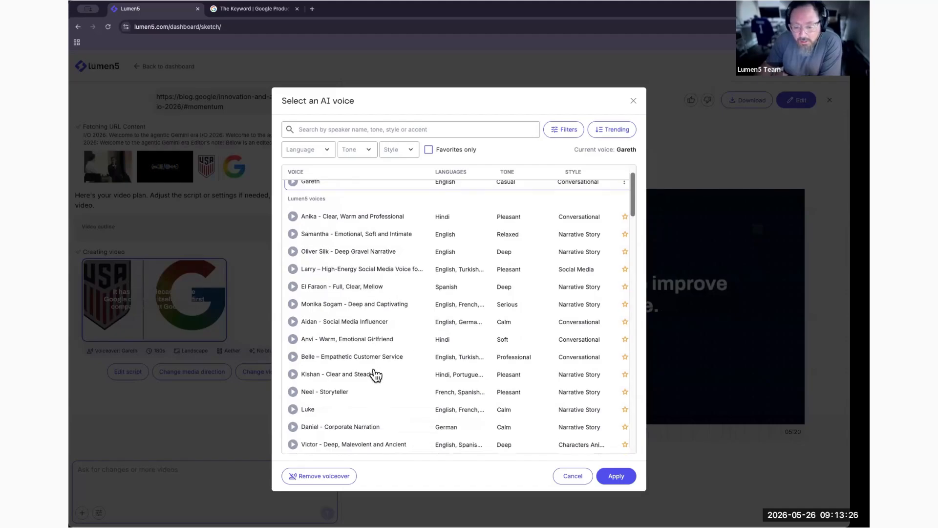